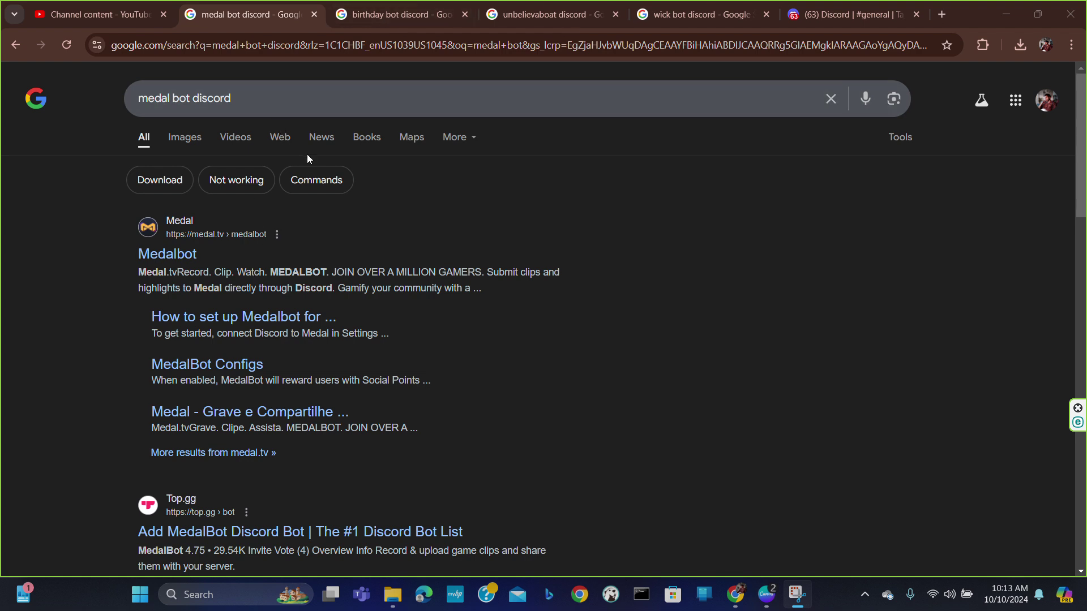
click(188, 259)
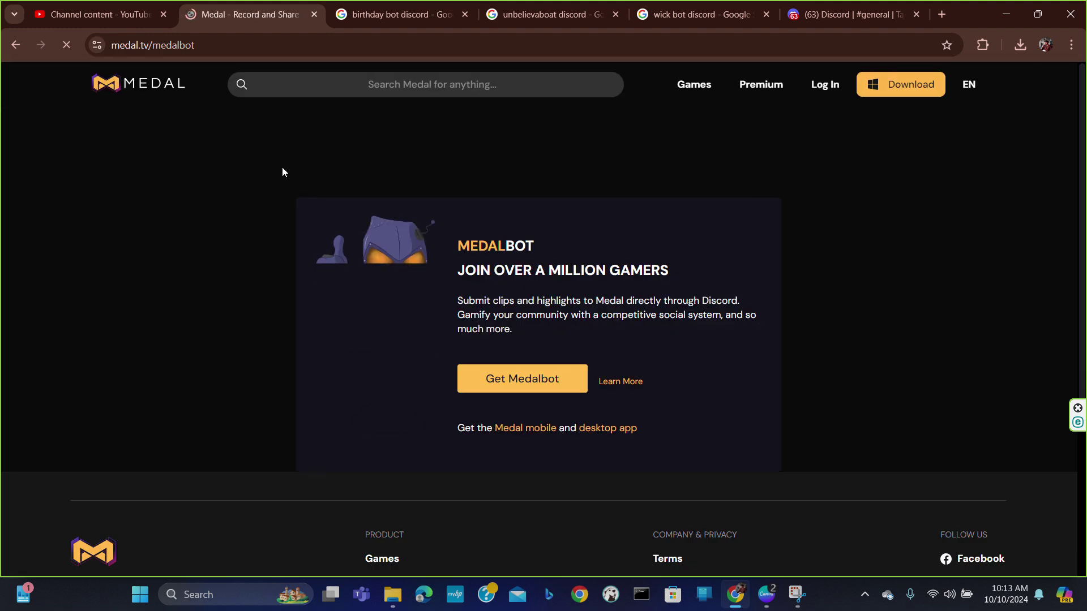
scroll(313, 270, down, 3)
scroll(313, 271, up, 3)
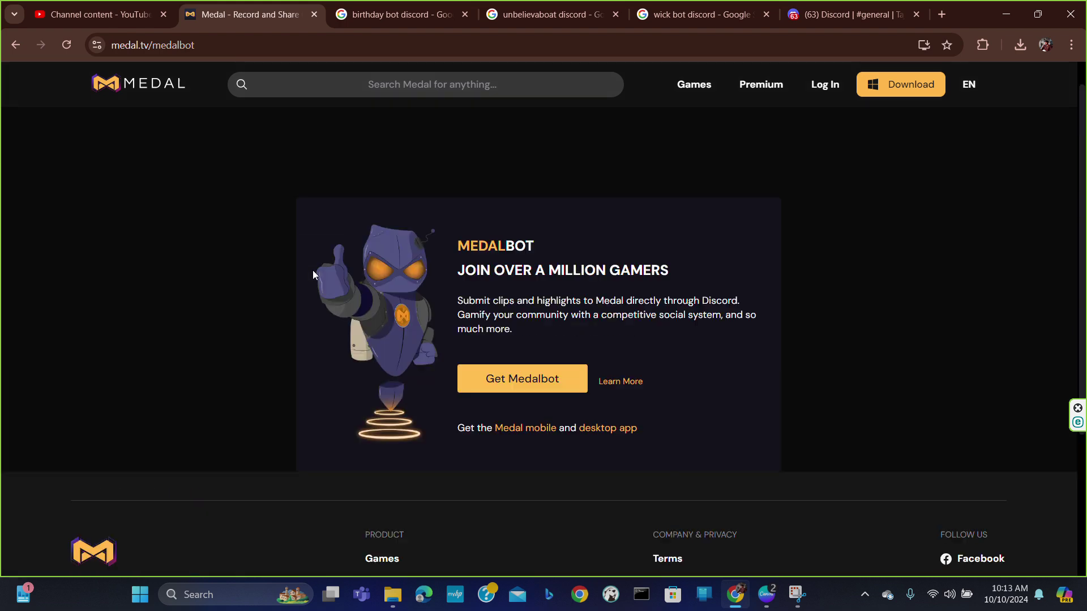
Step: Go back to the Google results and open MedalBot's Top.gg listing
click(13, 44)
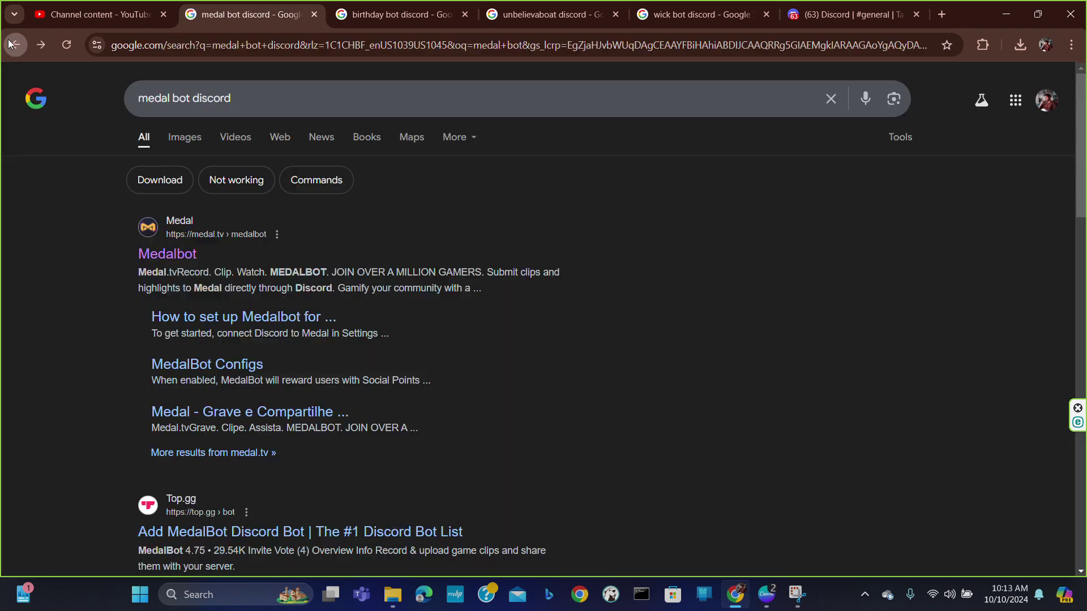
scroll(95, 342, down, 2)
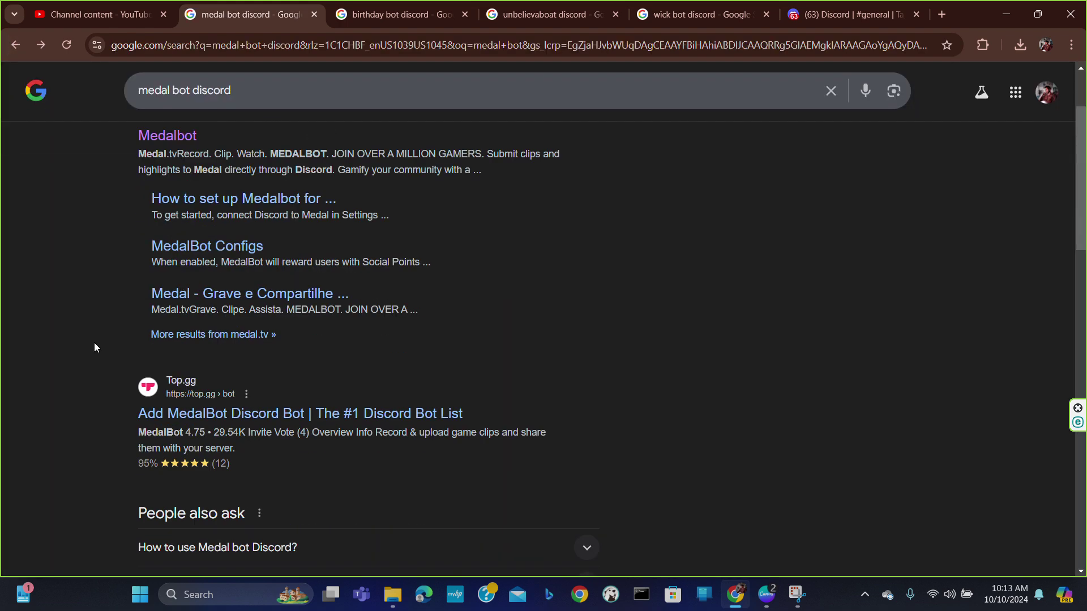
click(221, 414)
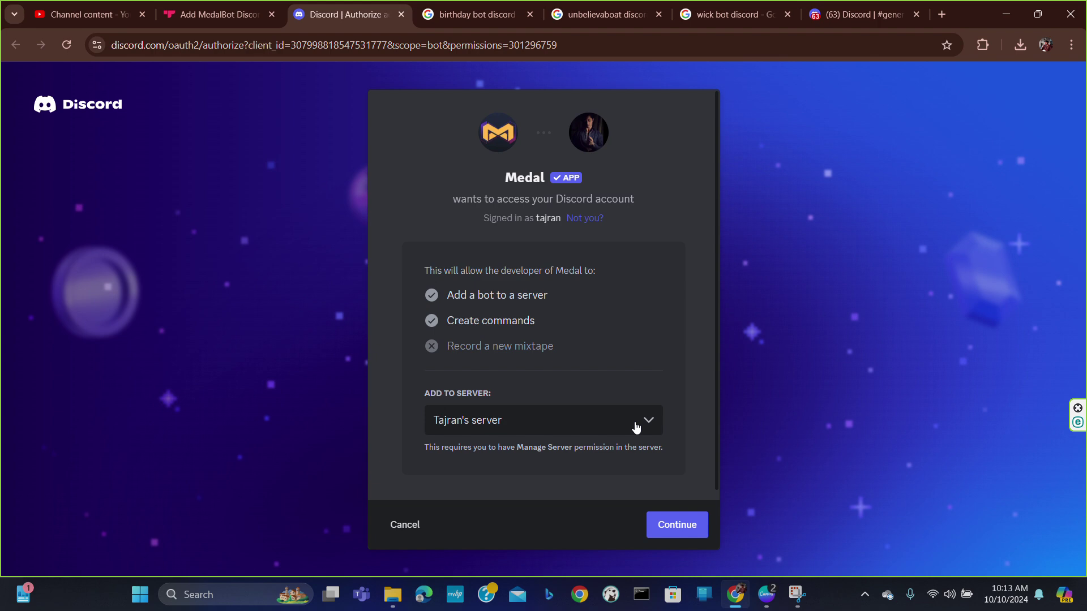
click(676, 524)
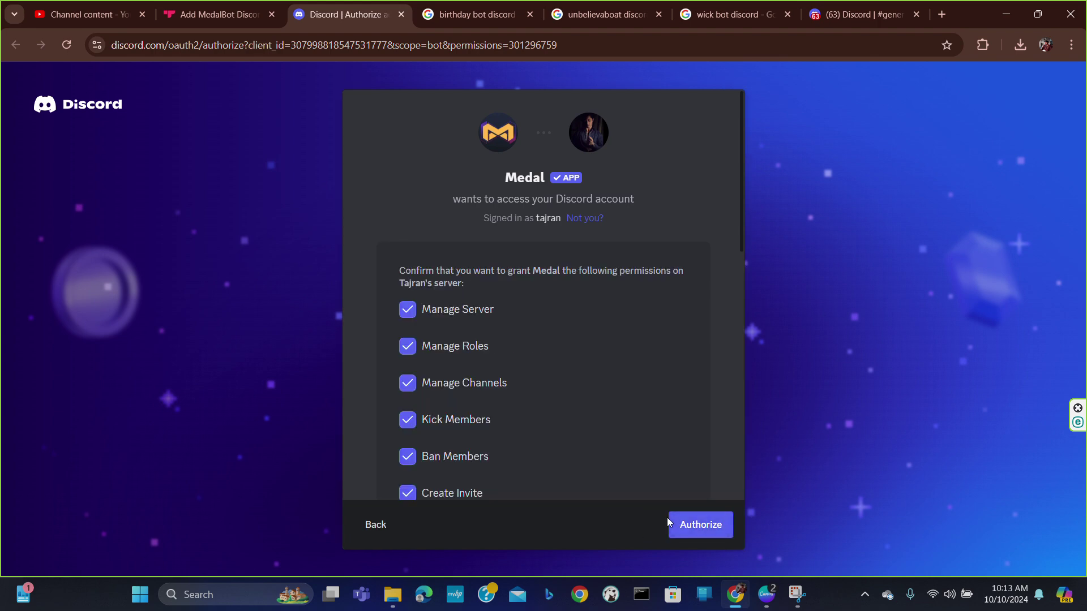
click(689, 525)
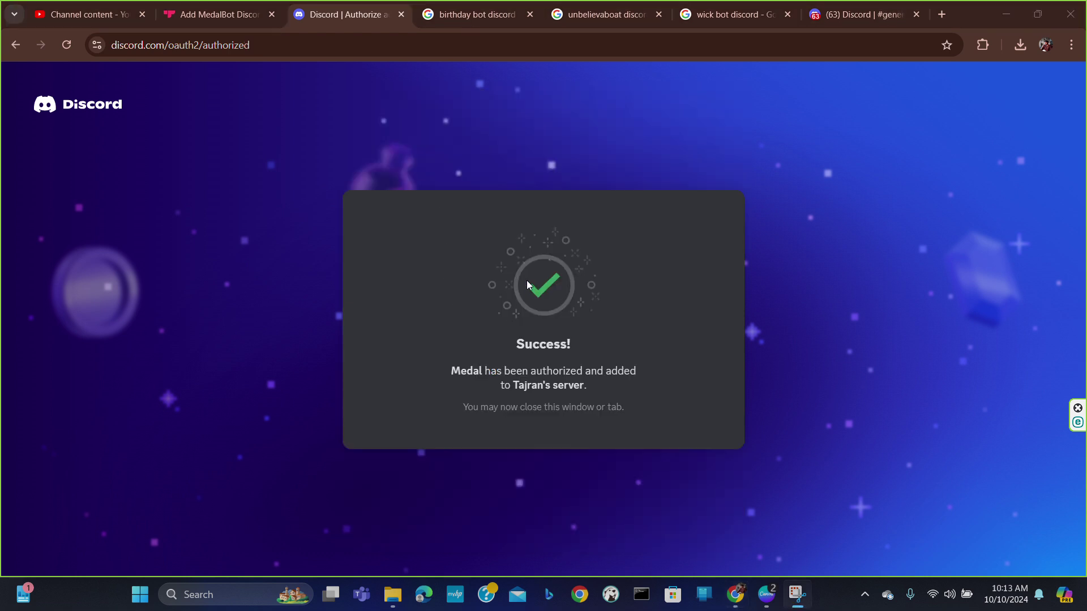
click(857, 15)
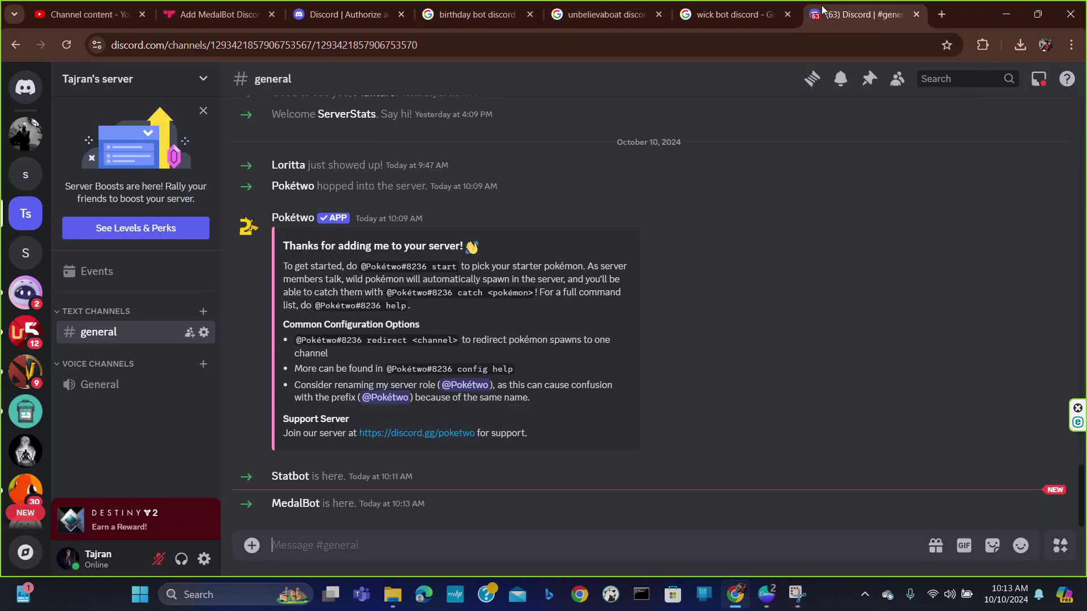